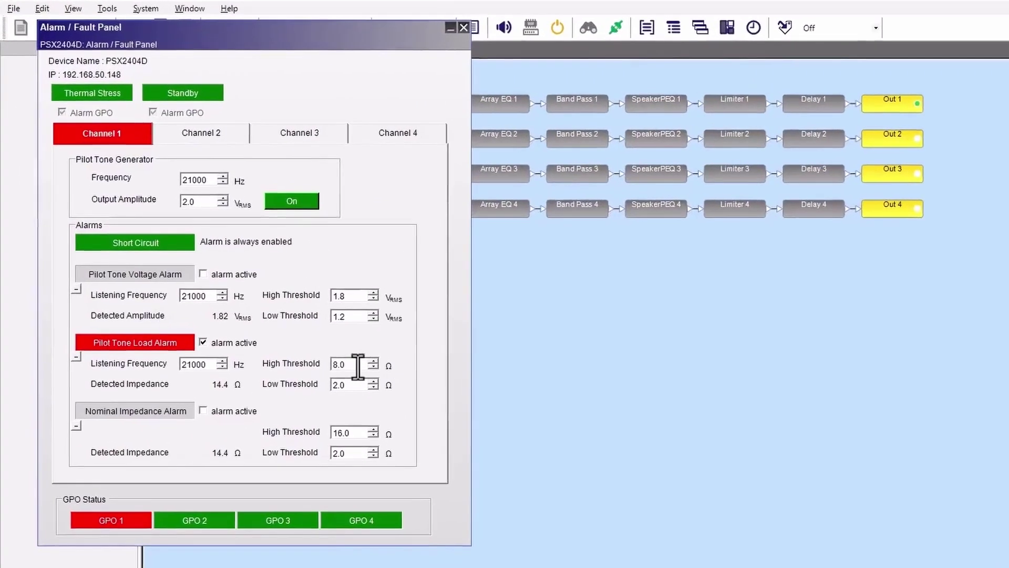
{"action": "type", "text": "16"}
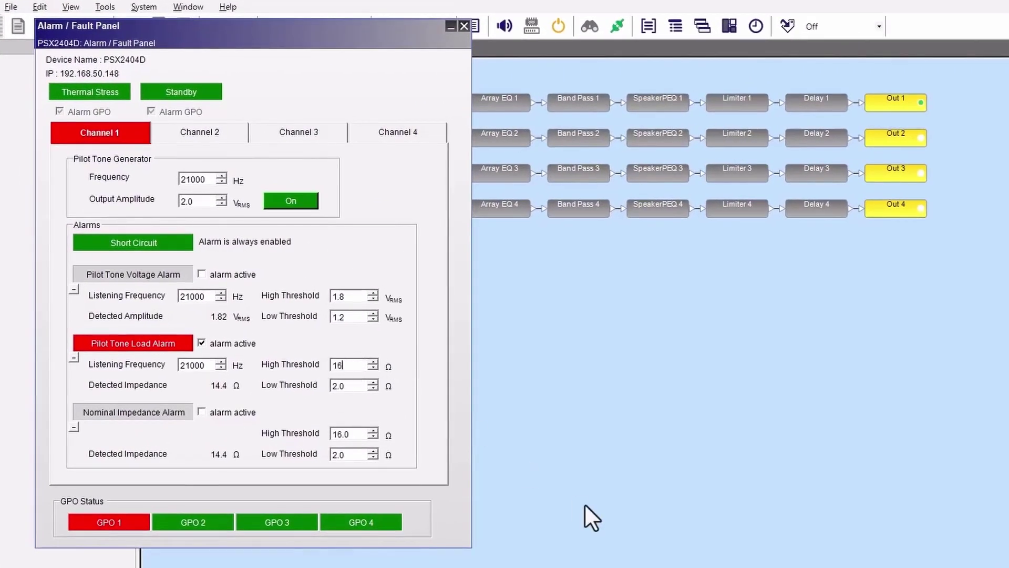
{"action": "type", "text": ".0"}
Confirm 16.0 Ω as Channel 1's pilot tone load alarm high threshold
{"action": "key", "text": "Return"}
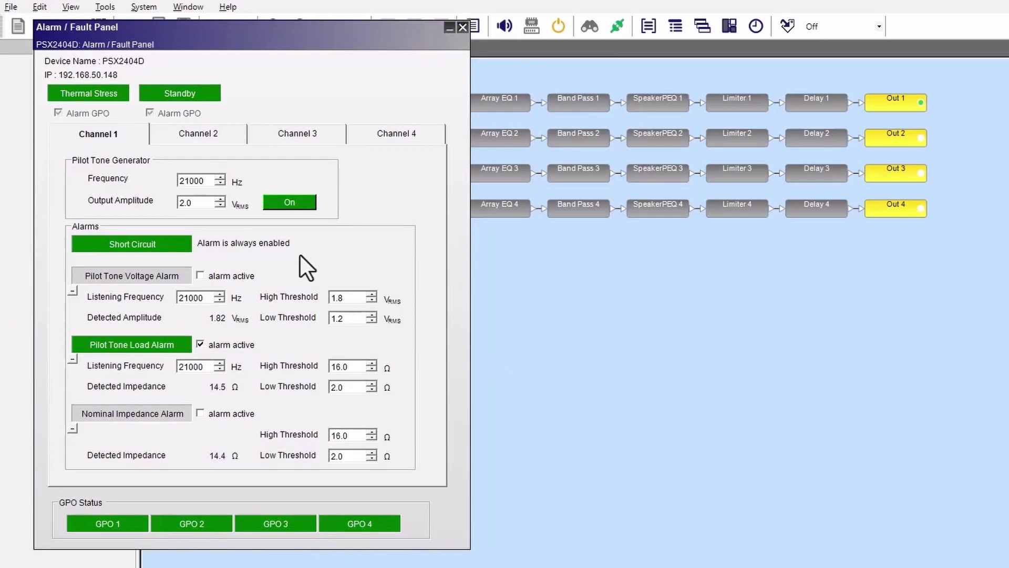
Set Channel 2 to use Channel 1's settings, including its 21000 Hz pilot tone
{"action": "left_click", "coordinate": [199, 139]}
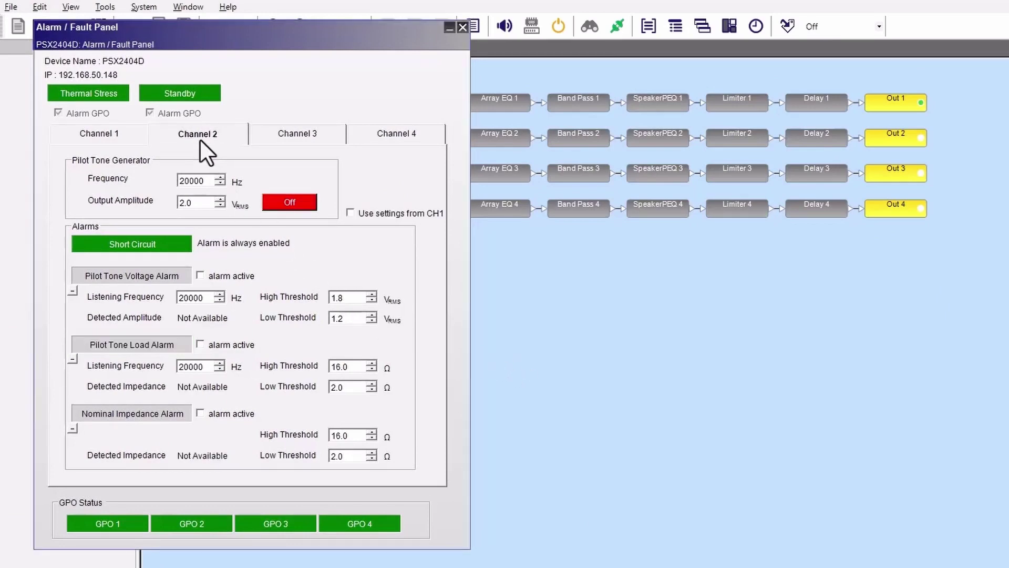
{"action": "left_click", "coordinate": [351, 212]}
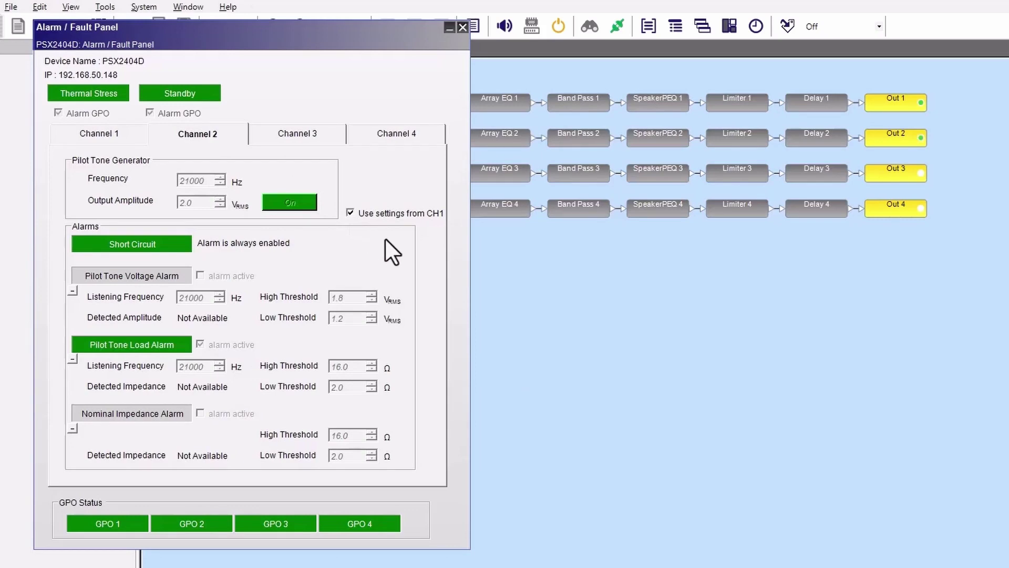
In Matrix 1, mute and unmute Out 1, then mute and unmute Digital 1
{"action": "double_click", "coordinate": [337, 296]}
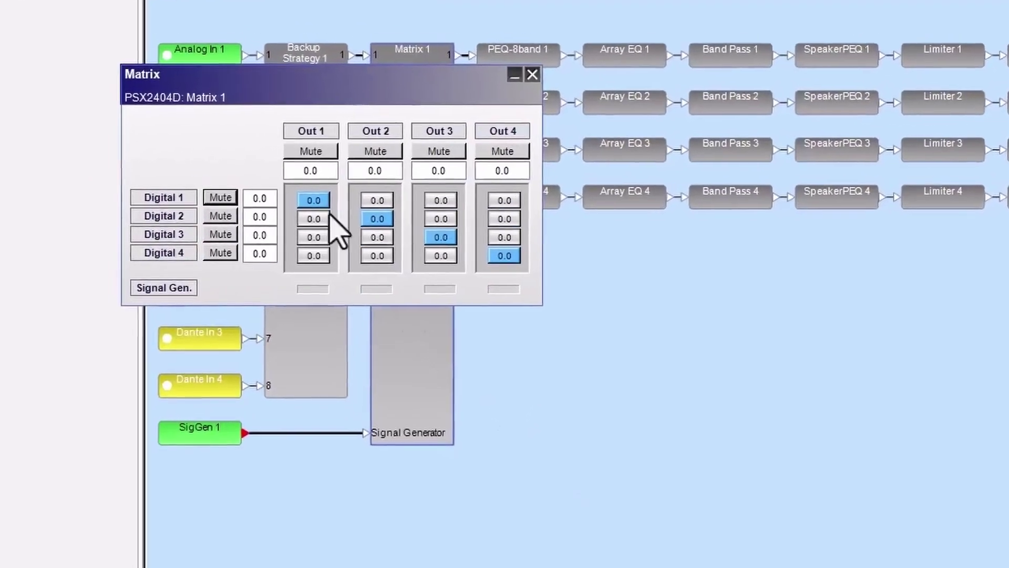
{"action": "left_click", "coordinate": [301, 151]}
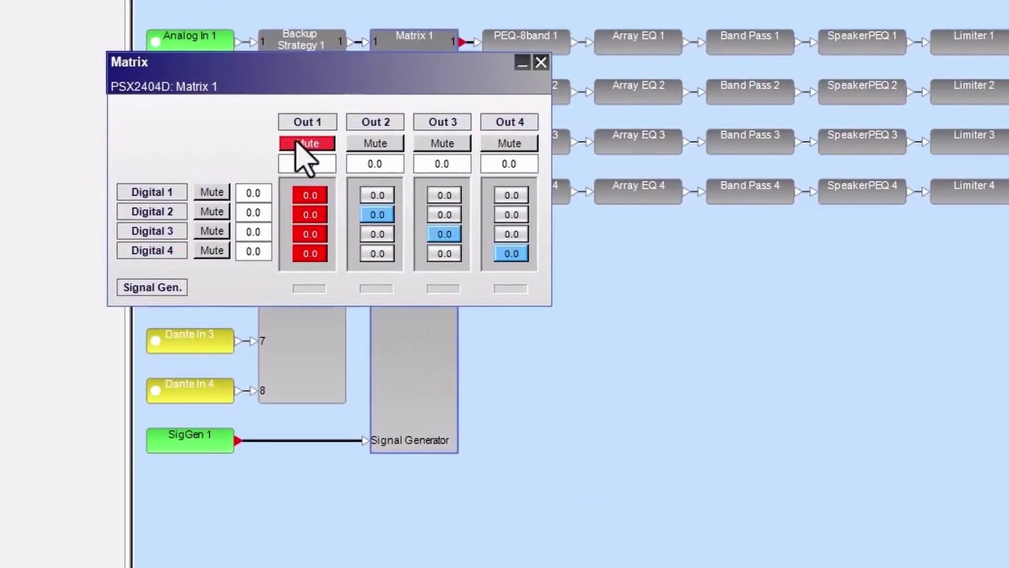
{"action": "left_click", "coordinate": [298, 143]}
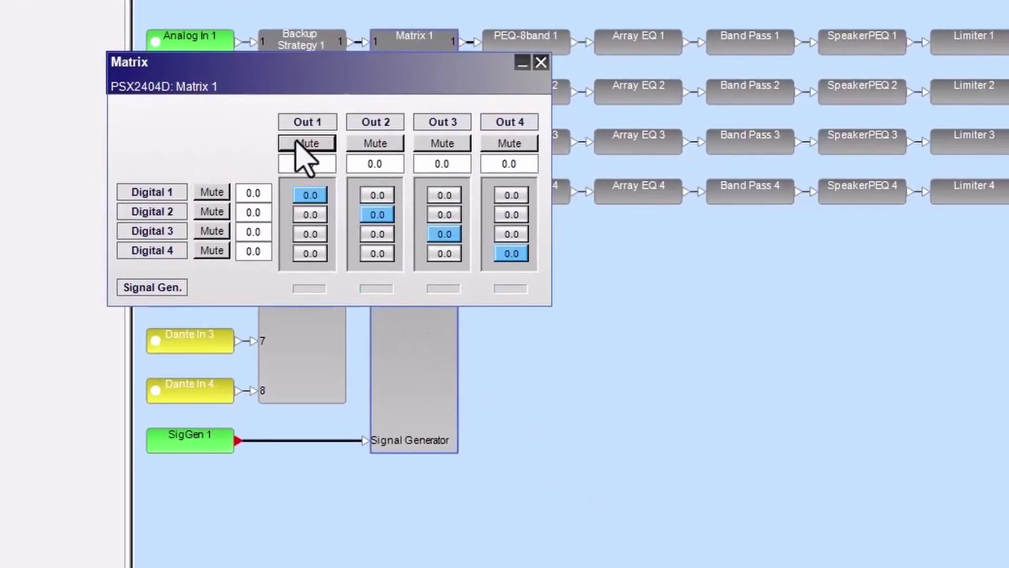
{"action": "left_click", "coordinate": [200, 193]}
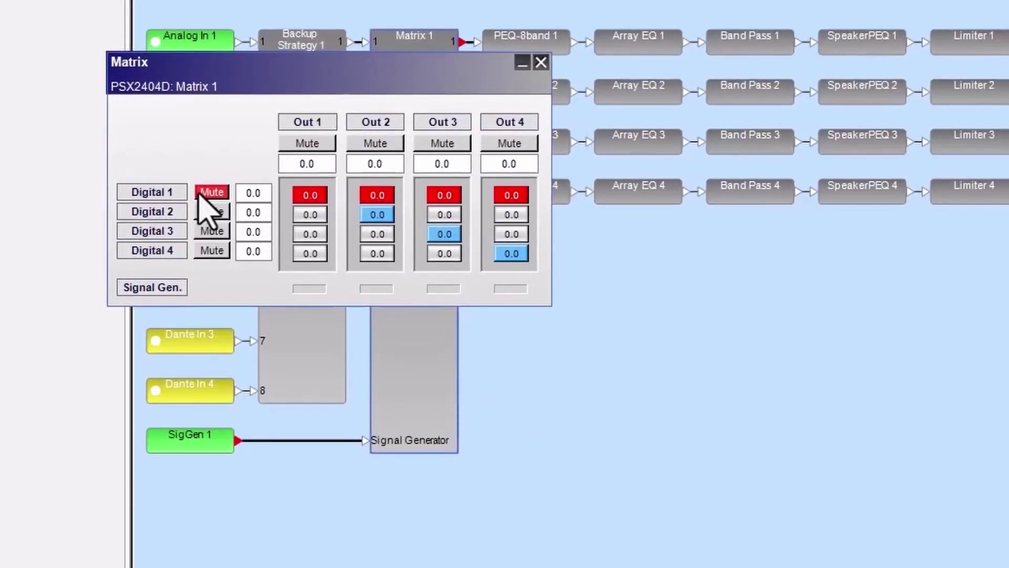
{"action": "left_click", "coordinate": [199, 195]}
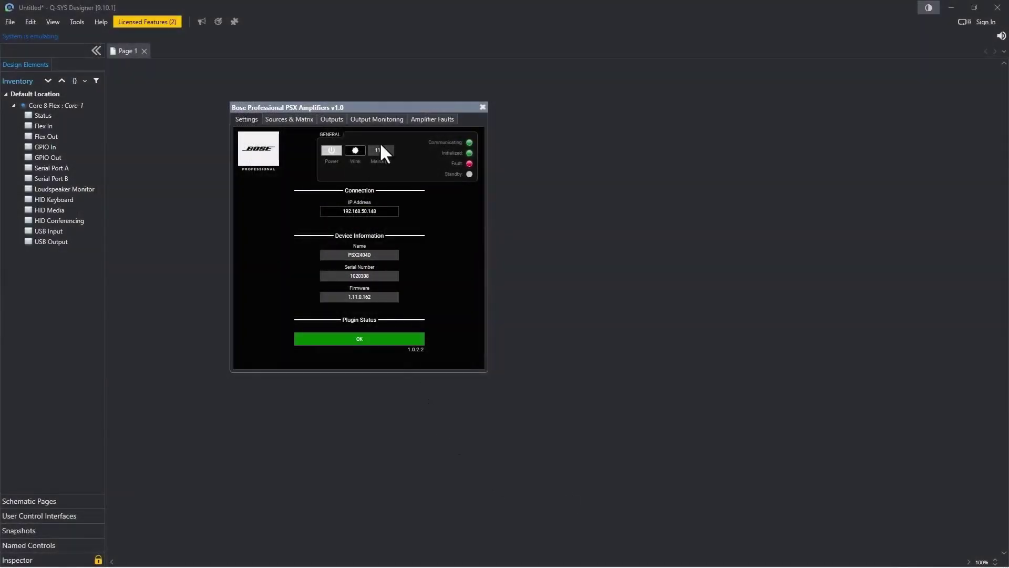
Show the Output Monitoring tab of the Bose Professional PSX Amplifiers plugin
{"action": "left_click", "coordinate": [379, 123]}
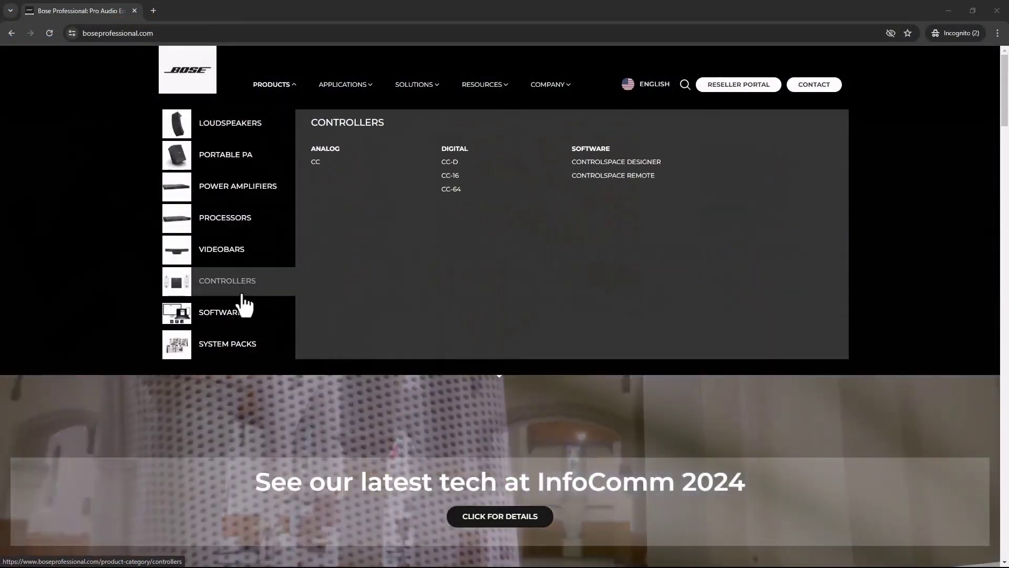
{"action": "mouse_move", "coordinate": [221, 312]}
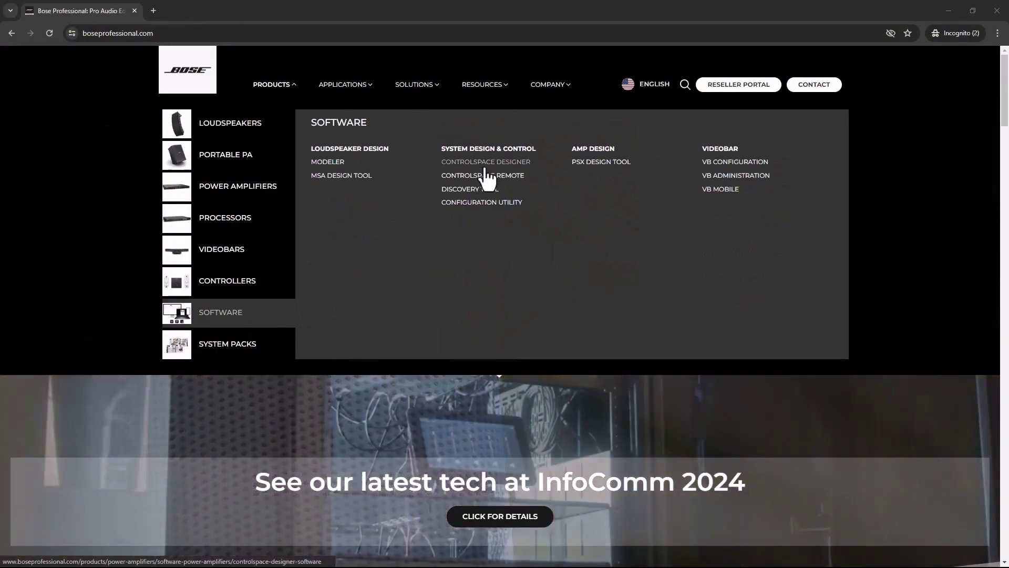
Go to the ControlSpace Designer page from the Bose Professional Software menu
{"action": "left_click", "coordinate": [485, 168]}
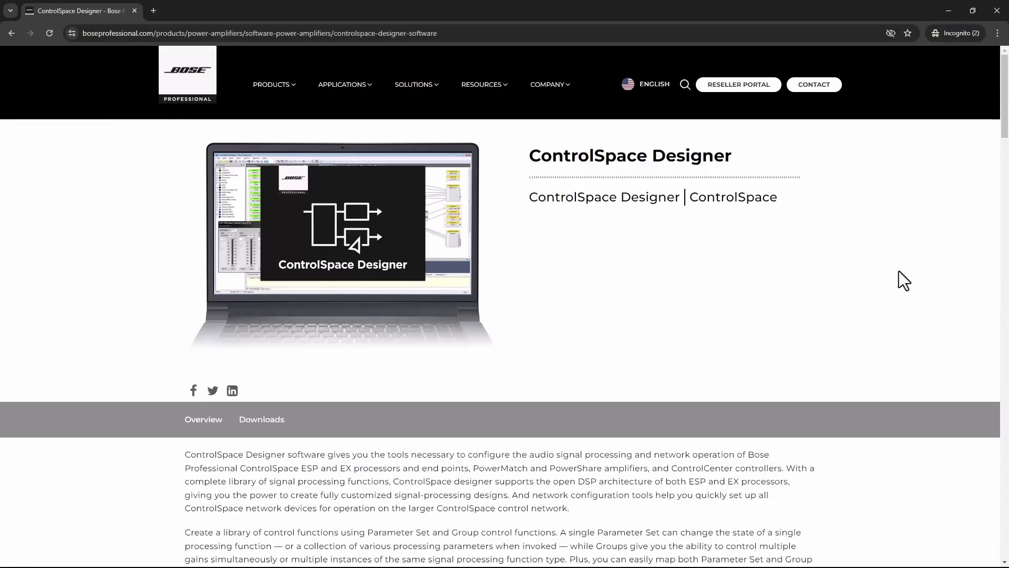
{"action": "scroll", "coordinate": [898, 270], "scroll_direction": "down", "scroll_amount": 3}
{"action": "scroll", "coordinate": [894, 277], "scroll_direction": "down", "scroll_amount": 3}
{"action": "scroll", "coordinate": [889, 281], "scroll_direction": "down", "scroll_amount": 1}
{"action": "scroll", "coordinate": [889, 280], "scroll_direction": "down", "scroll_amount": 1}
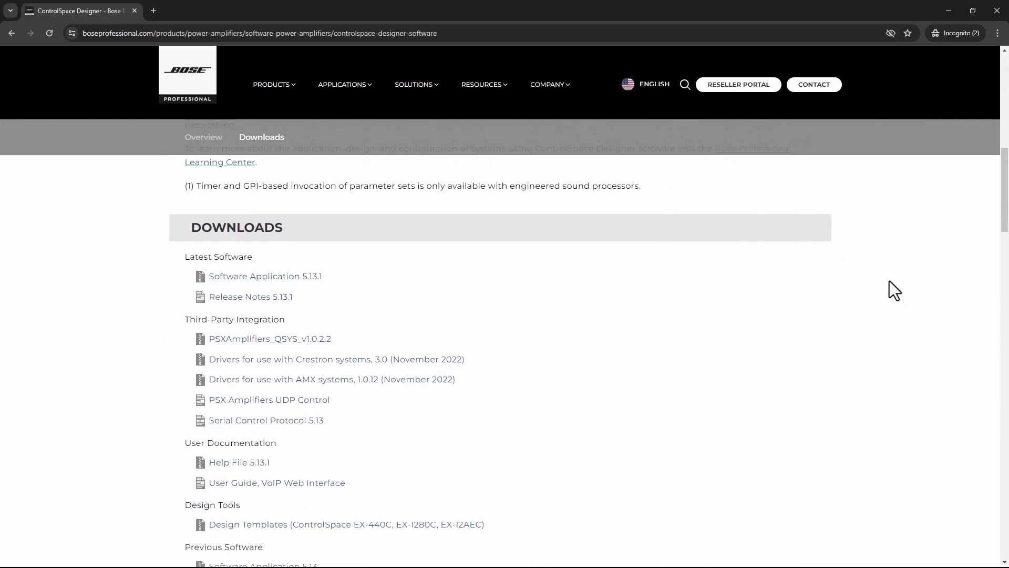